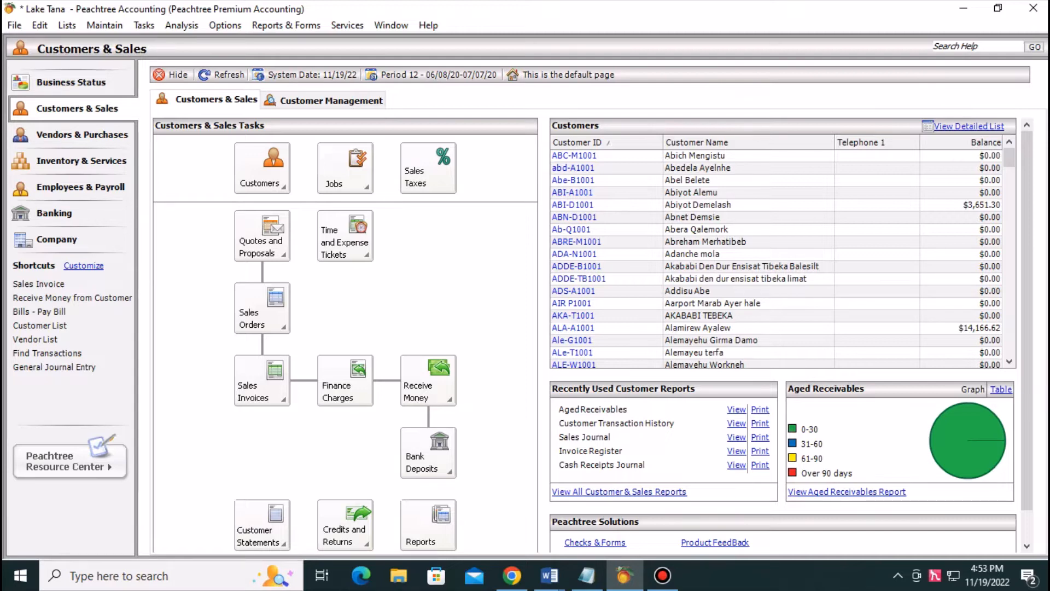
Open the Back Up Company dialog for the Lake Tana company and move it clear of the customer task icons.
{"action": "left_click", "coordinate": [14, 25]}
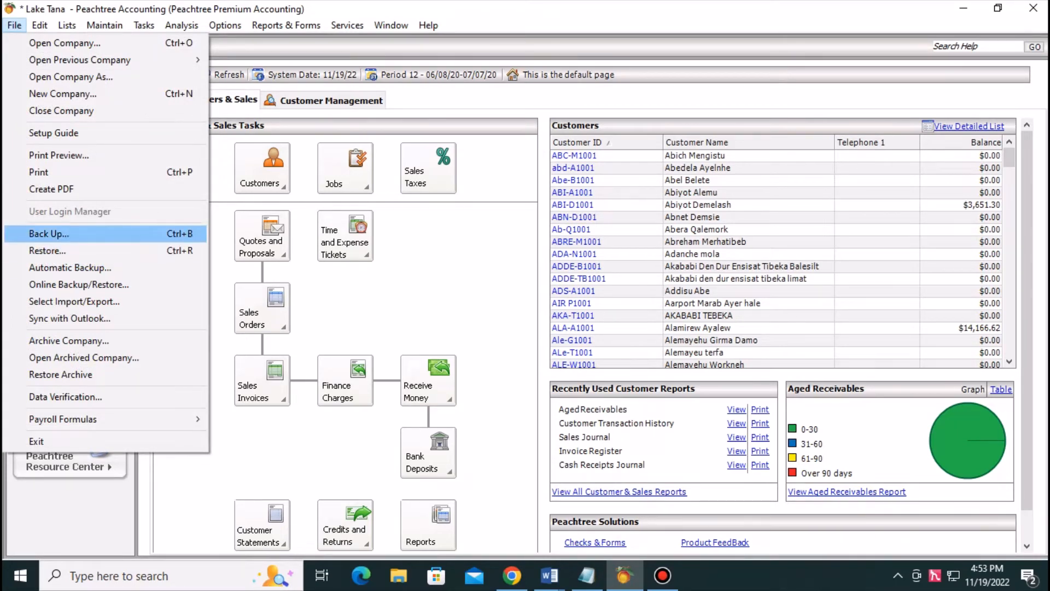
{"action": "key", "text": "Return"}
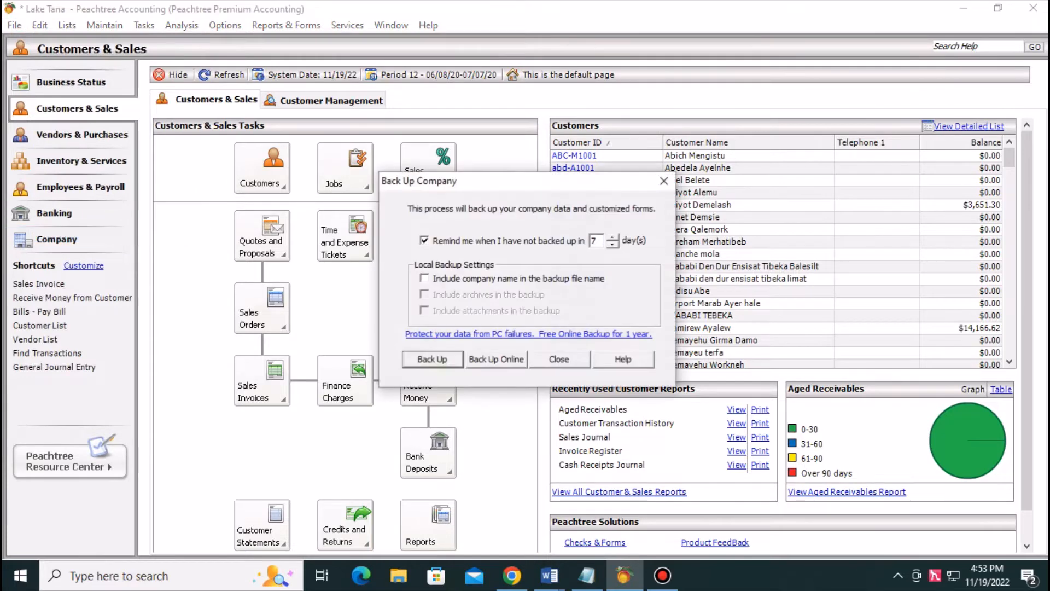
{"action": "left_click_drag", "start_coordinate": [465, 182], "coordinate": [415, 132]}
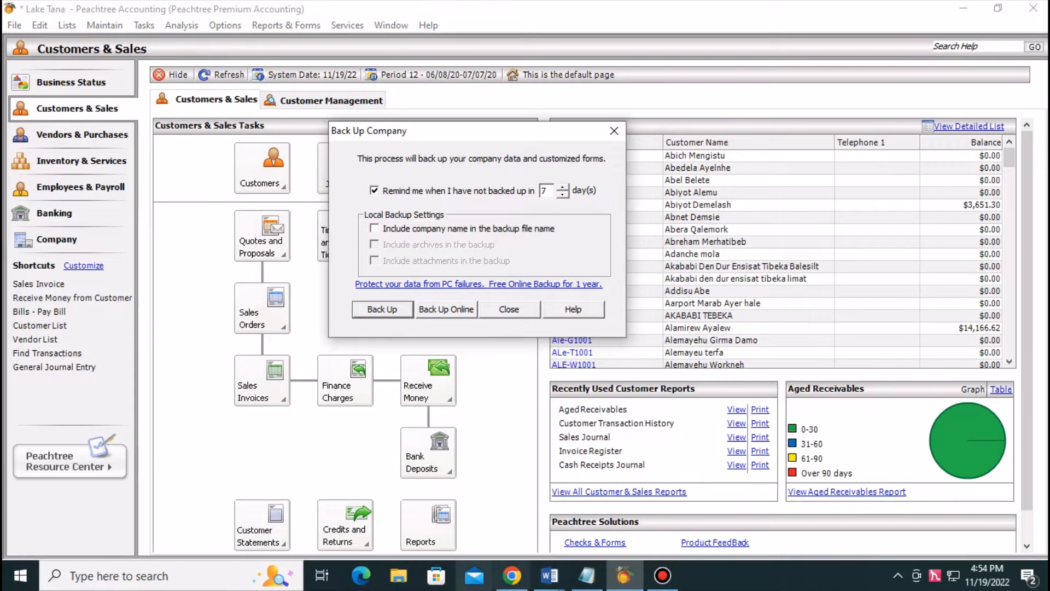
Switch to File Explorer and examine the drives available under This PC as possible backup locations.
{"action": "left_click", "coordinate": [399, 576]}
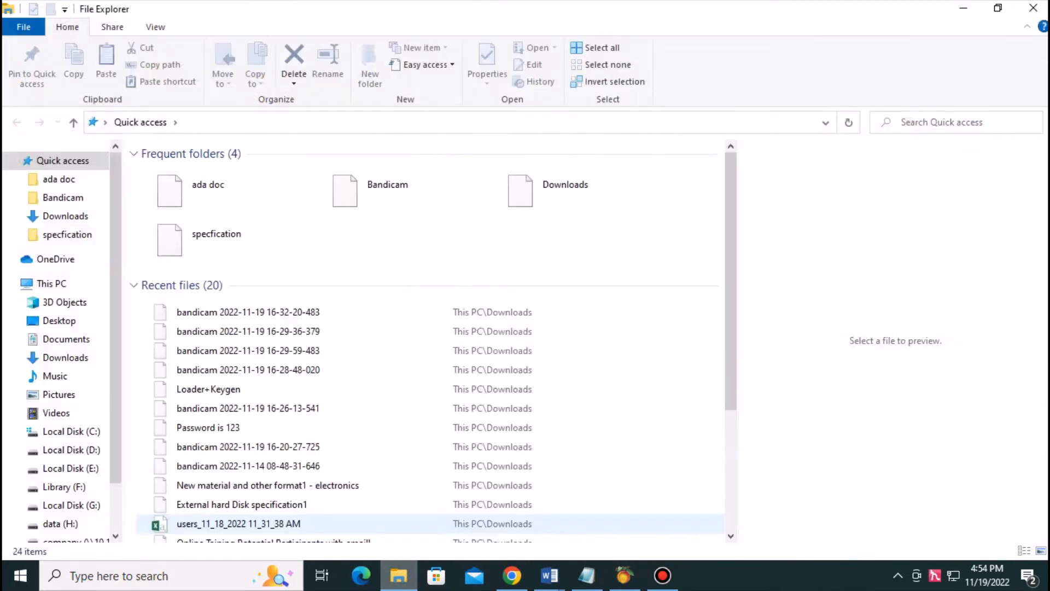
{"action": "left_click", "coordinate": [52, 283]}
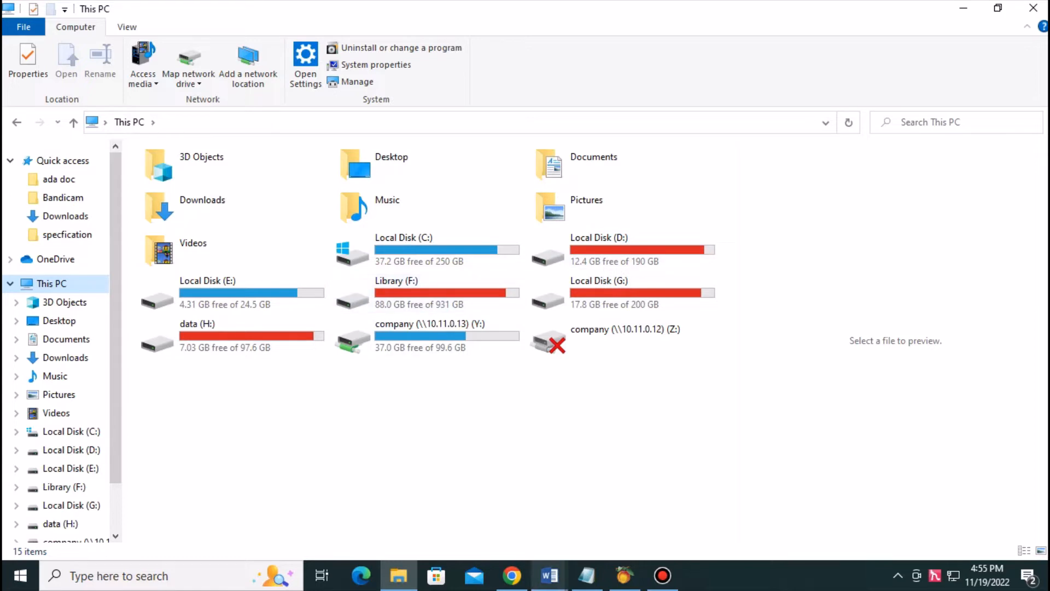
{"action": "left_click", "coordinate": [963, 8]}
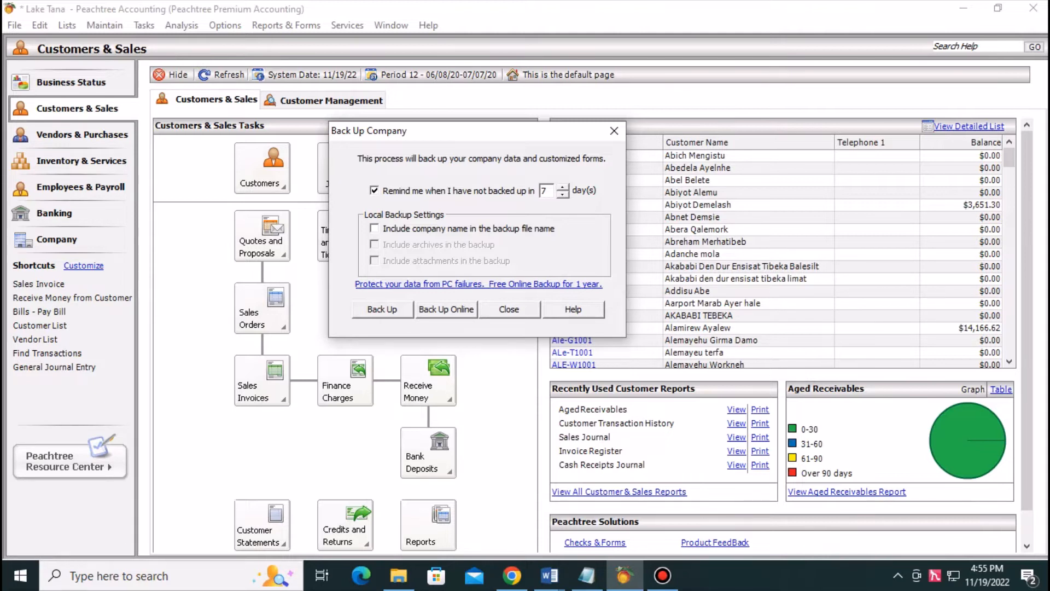
Include the company name in the backup file name and start the local backup.
{"action": "double_click", "coordinate": [545, 191]}
{"action": "left_click", "coordinate": [374, 228]}
{"action": "left_click", "coordinate": [382, 309]}
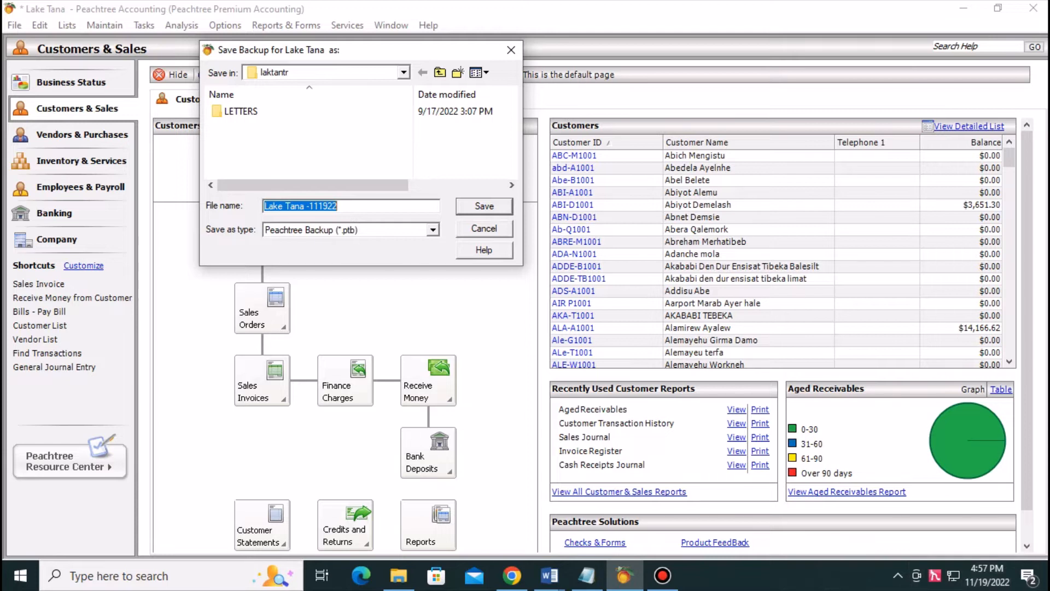
Choose Local Disk (D:) as the save location for the Lake Tana backup.
{"action": "left_click", "coordinate": [313, 206]}
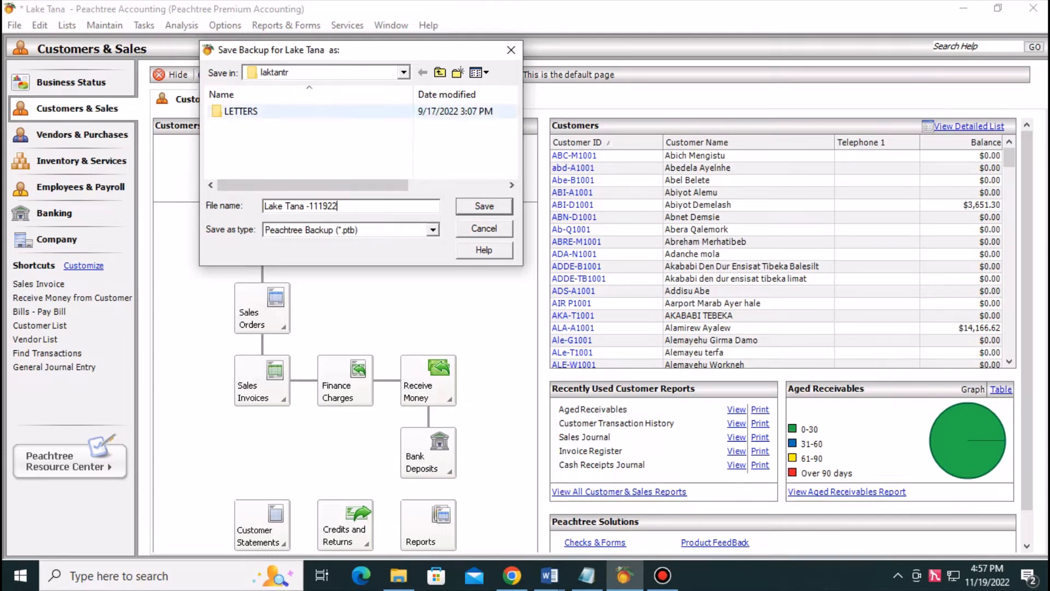
{"action": "left_click", "coordinate": [403, 73]}
{"action": "left_click", "coordinate": [403, 72]}
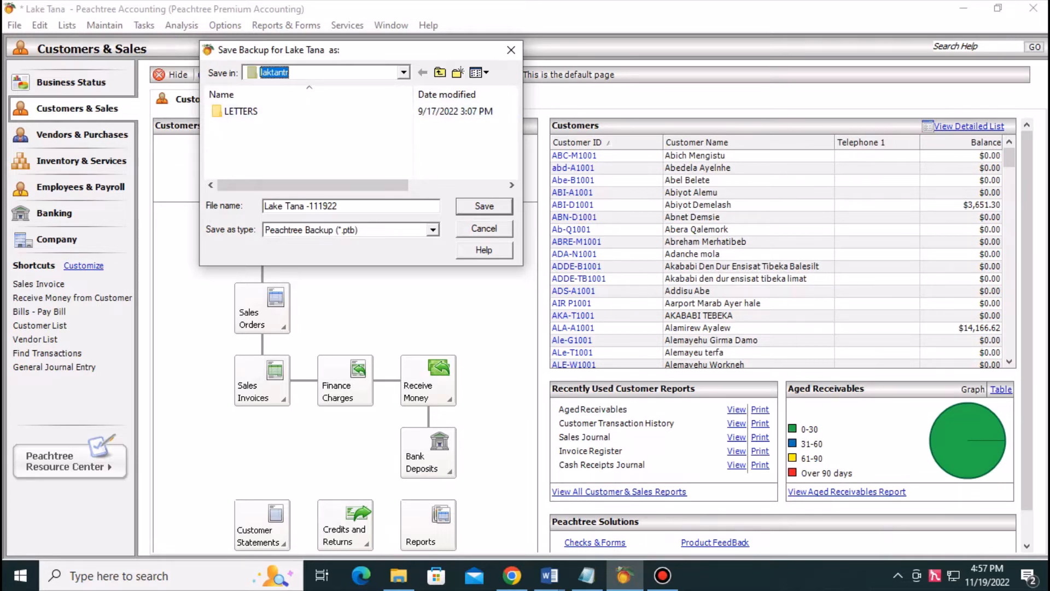
{"action": "left_click", "coordinate": [404, 72]}
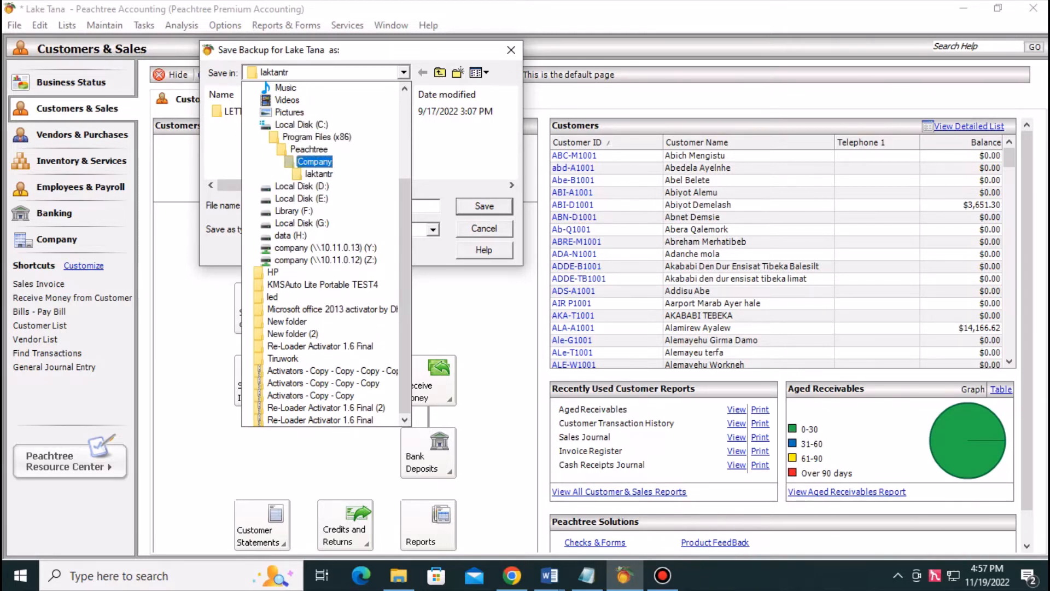
{"action": "key", "text": "Escape"}
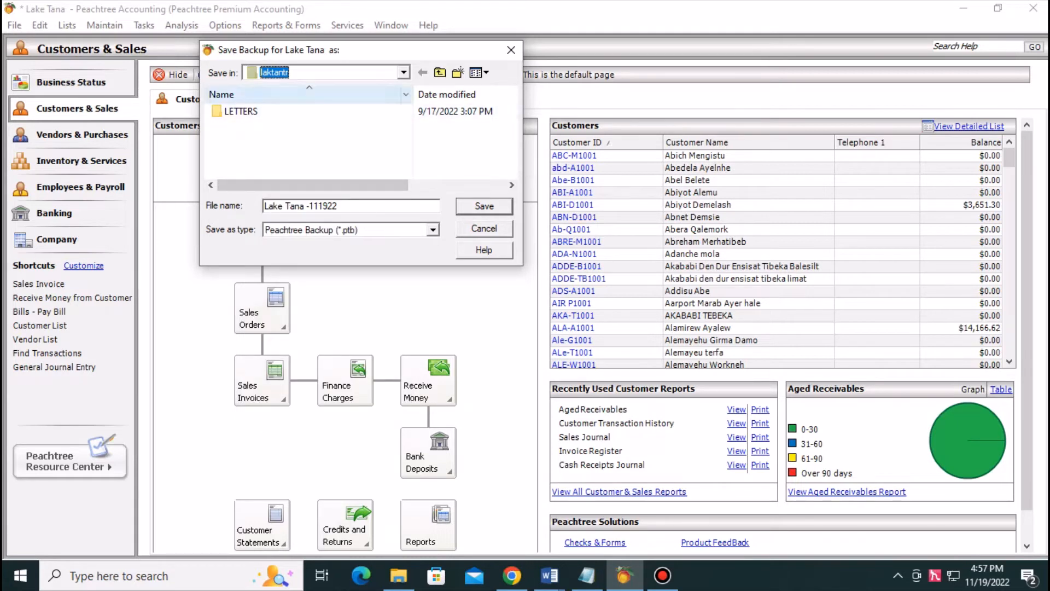
{"action": "left_click", "coordinate": [403, 73]}
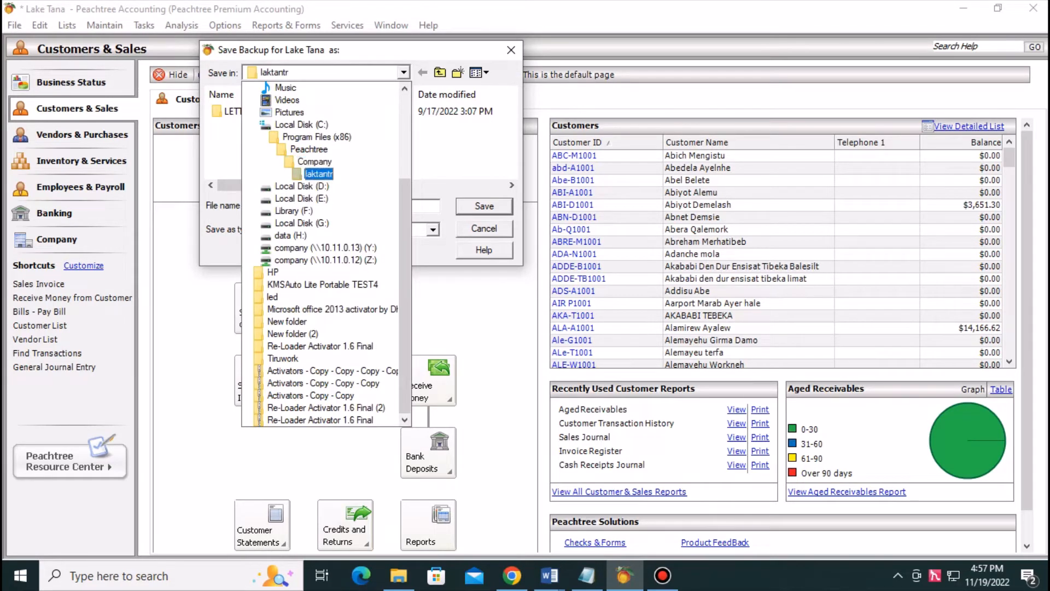
{"action": "left_click", "coordinate": [403, 72]}
{"action": "left_click", "coordinate": [404, 72]}
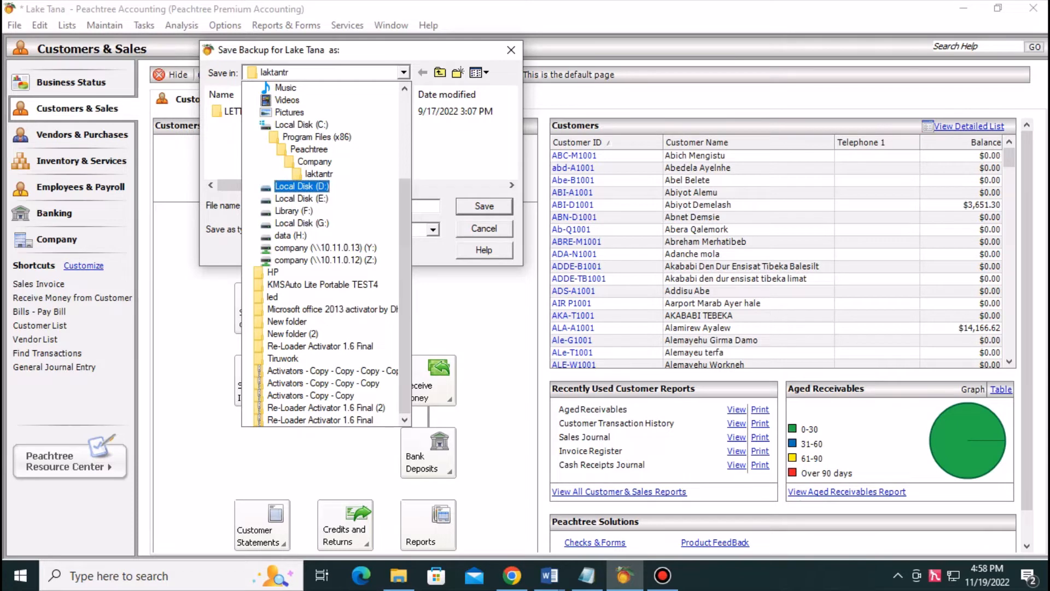
{"action": "left_click", "coordinate": [301, 186]}
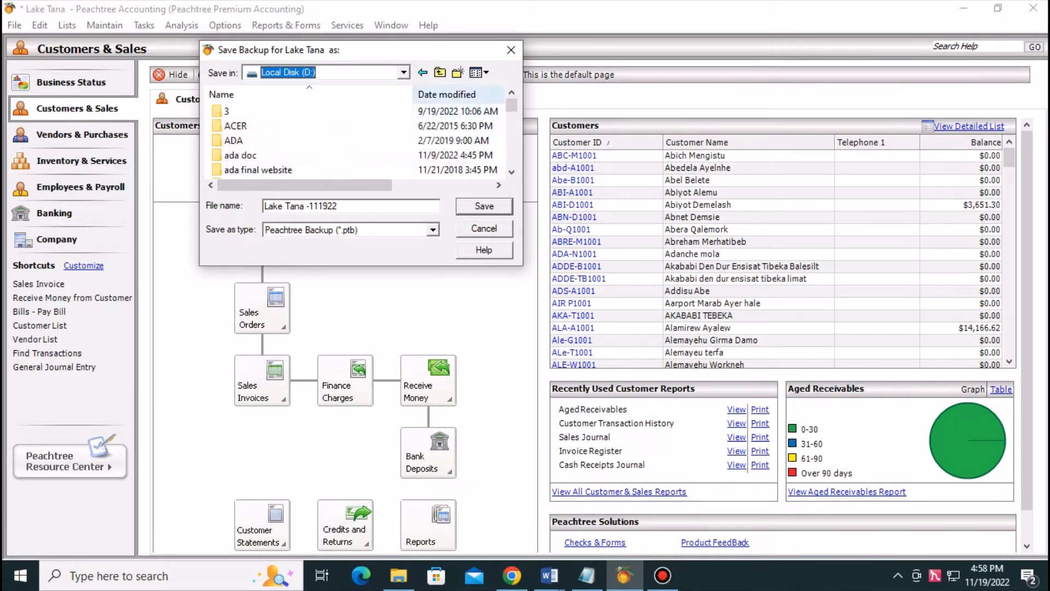
Create a folder named "my backup" on Local Disk (D:) and open it as the save location.
{"action": "left_click", "coordinate": [458, 73]}
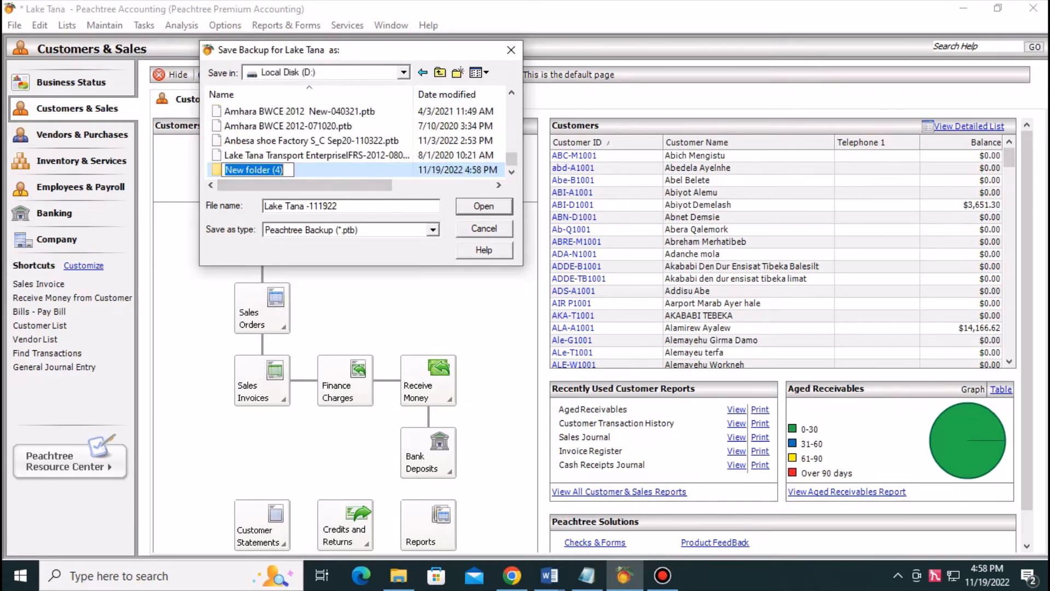
{"action": "type", "text": "my ba"}
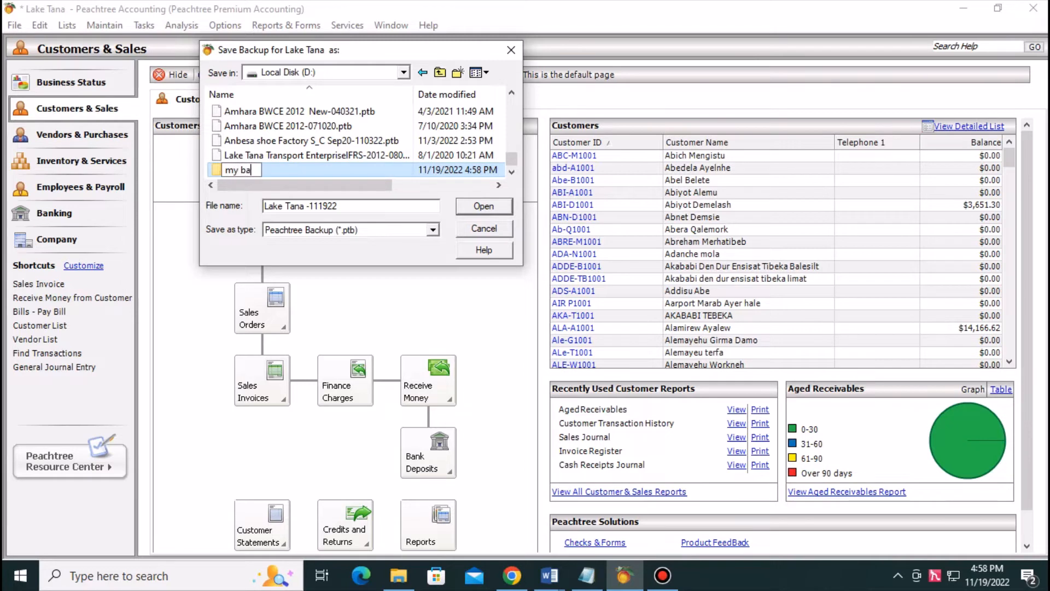
{"action": "type", "text": "ckup"}
{"action": "key", "text": "Return"}
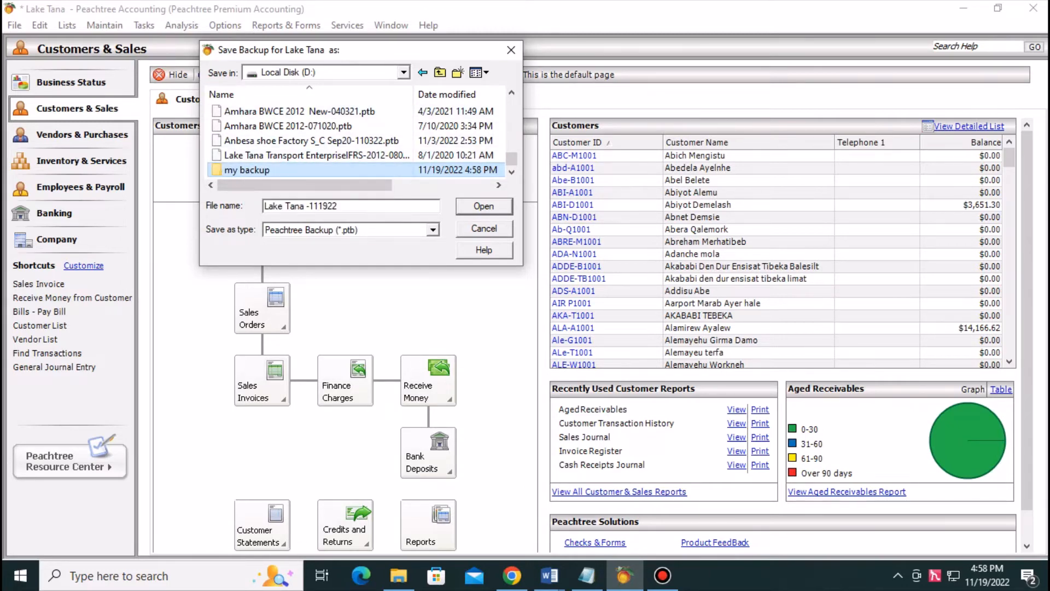
{"action": "key", "text": "Return"}
Save the company backup as Lake Tana -111922 in the "my backup" folder and accept the size estimate.
{"action": "left_click", "coordinate": [403, 72]}
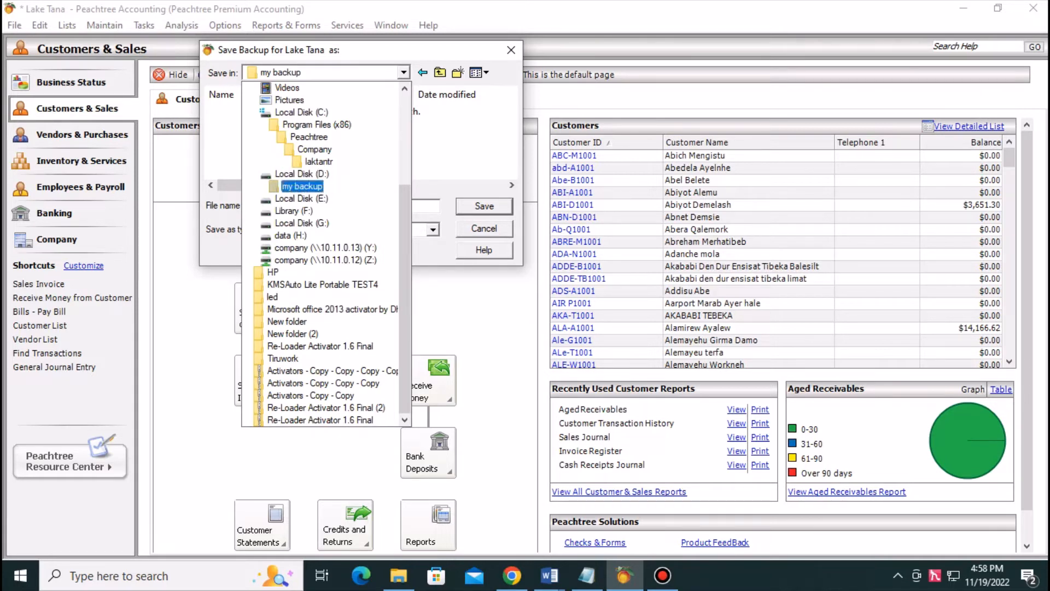
{"action": "left_click", "coordinate": [302, 186]}
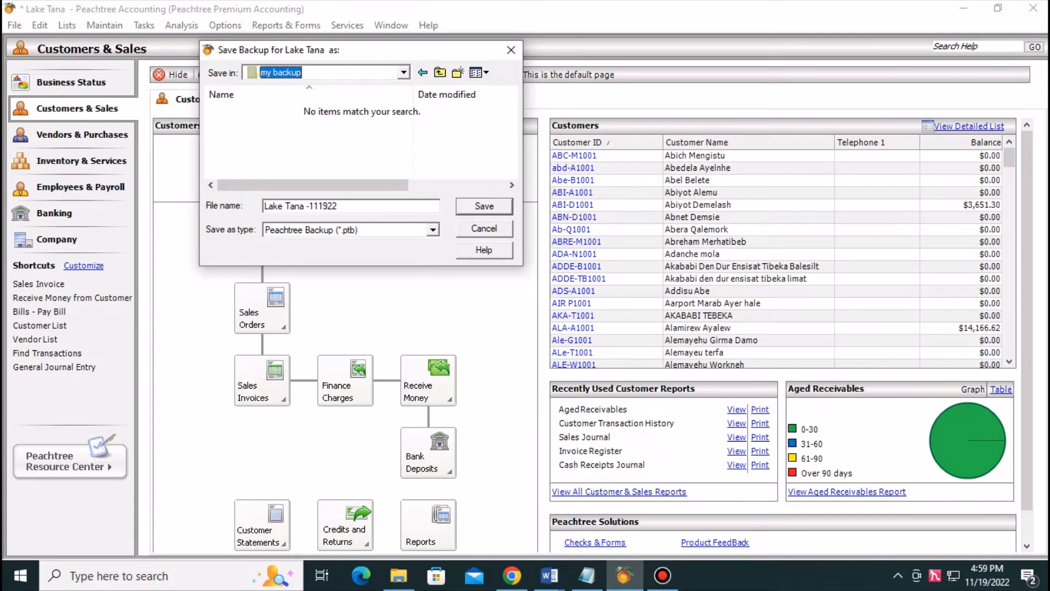
{"action": "left_click", "coordinate": [484, 206]}
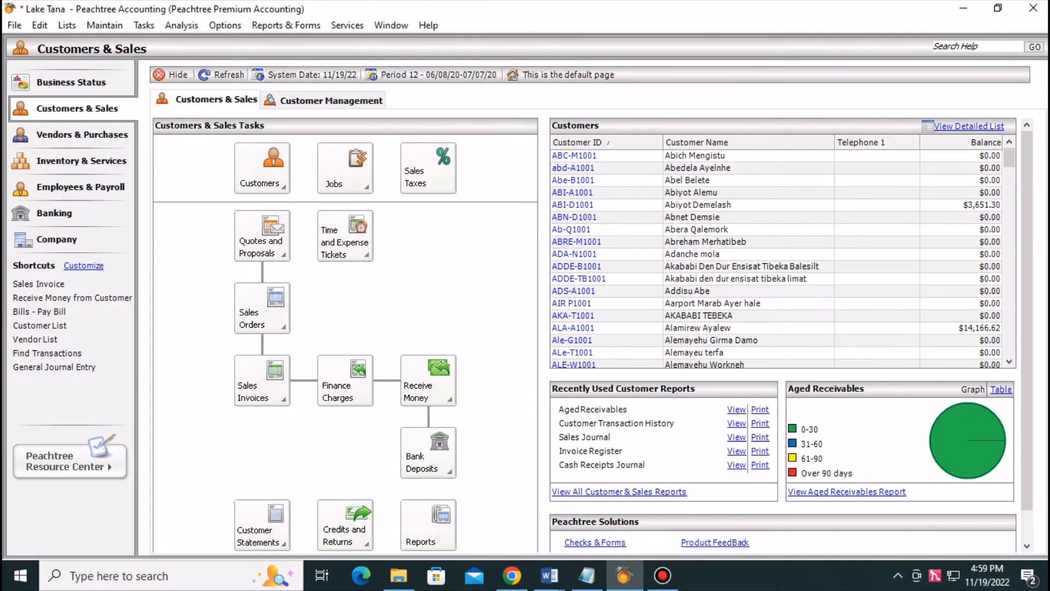
{"action": "left_click_drag", "start_coordinate": [513, 260], "coordinate": [400, 129]}
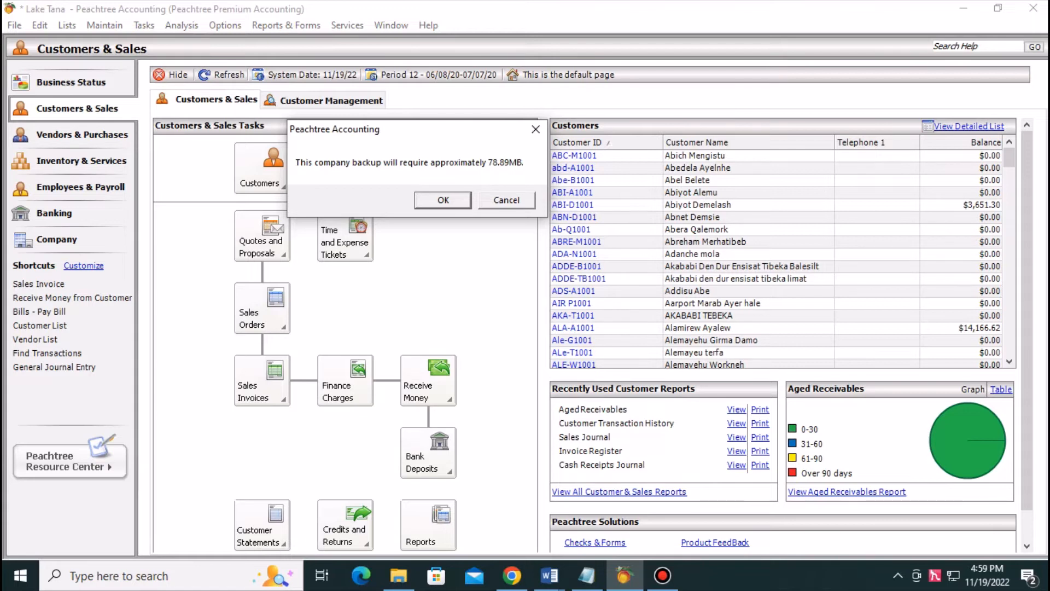
{"action": "key", "text": "Return"}
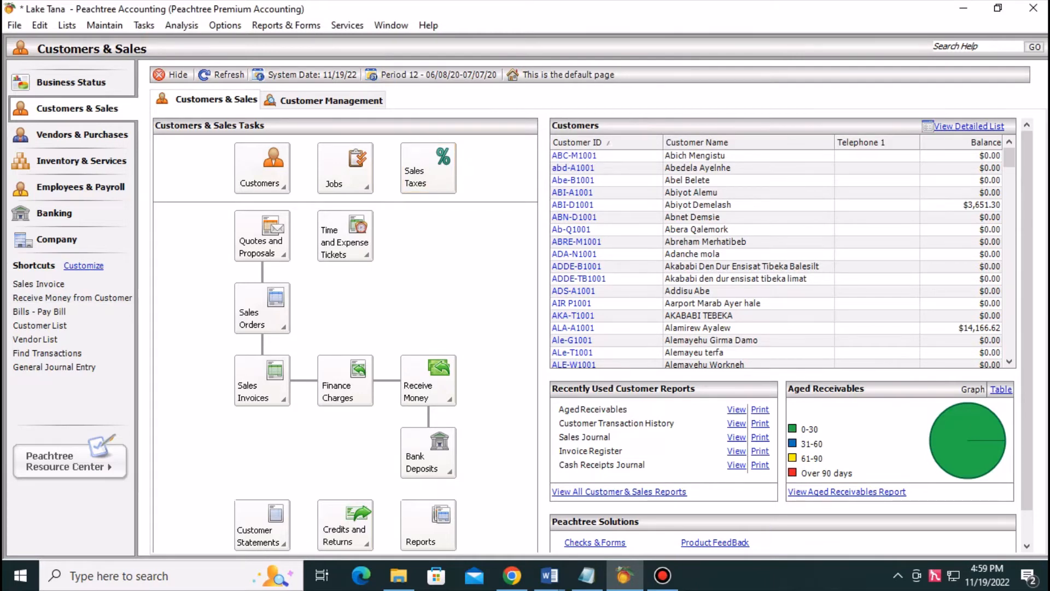
Switch to File Explorer and check for the Lake Tana -111922.ptb file in the "my backup" folder on Local Disk (D:).
{"action": "left_click", "coordinate": [399, 575]}
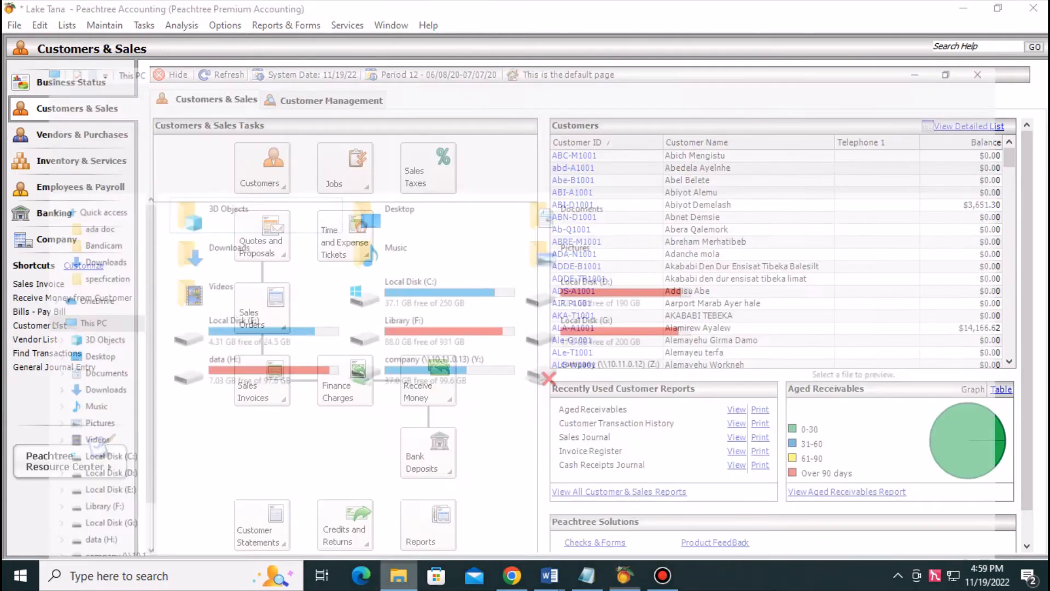
{"action": "double_click", "coordinate": [599, 246]}
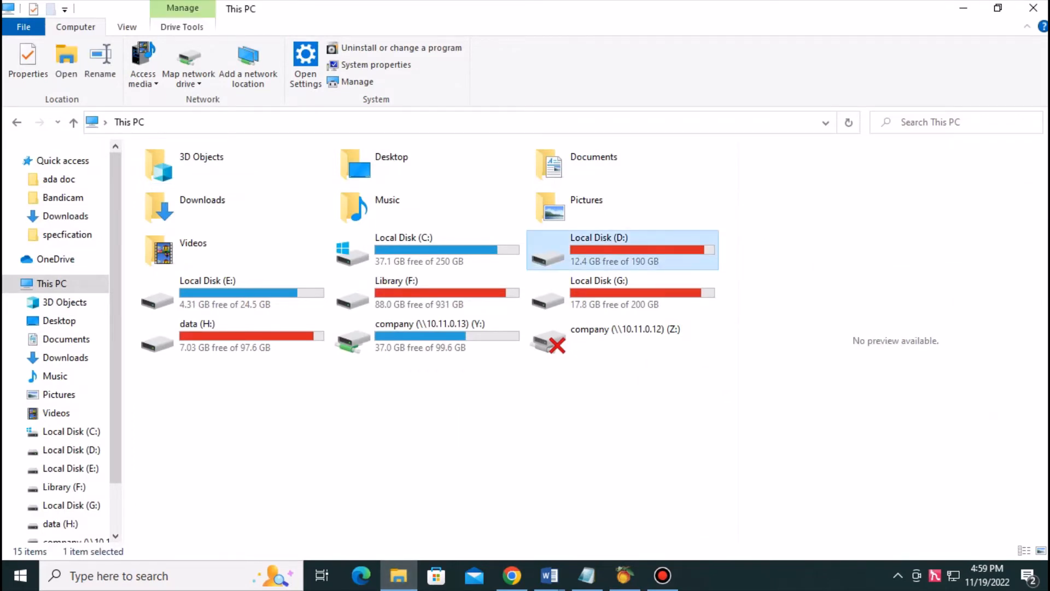
{"action": "left_click", "coordinate": [514, 237]}
{"action": "key", "text": "m"}
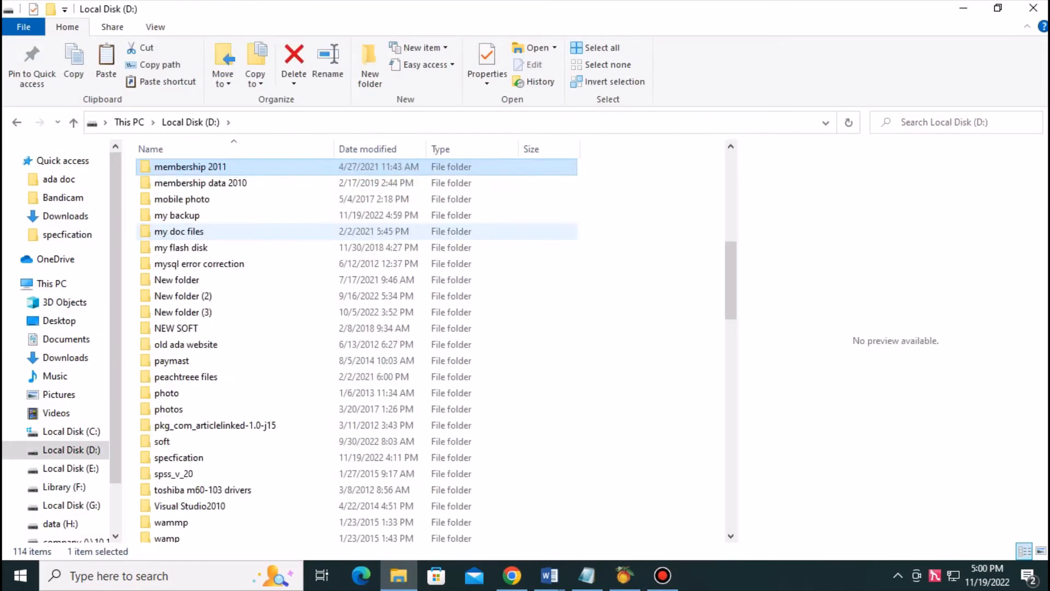
{"action": "double_click", "coordinate": [177, 215]}
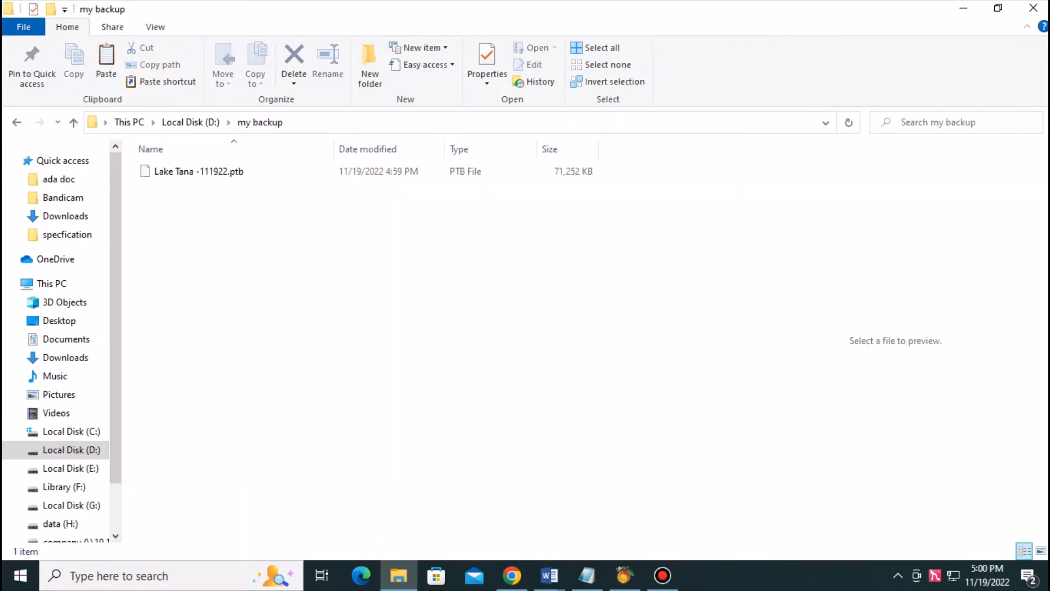
{"action": "left_click", "coordinate": [199, 172]}
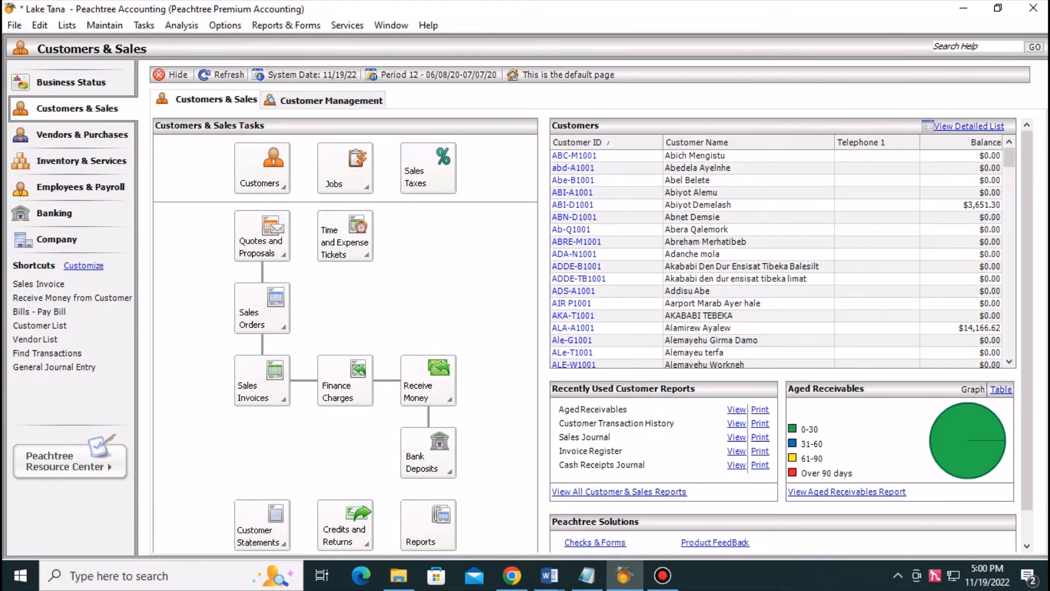
Return to Peachtree Accounting, close the Lake Tana company and restart the program.
{"action": "left_click", "coordinate": [14, 25]}
{"action": "left_click", "coordinate": [60, 111]}
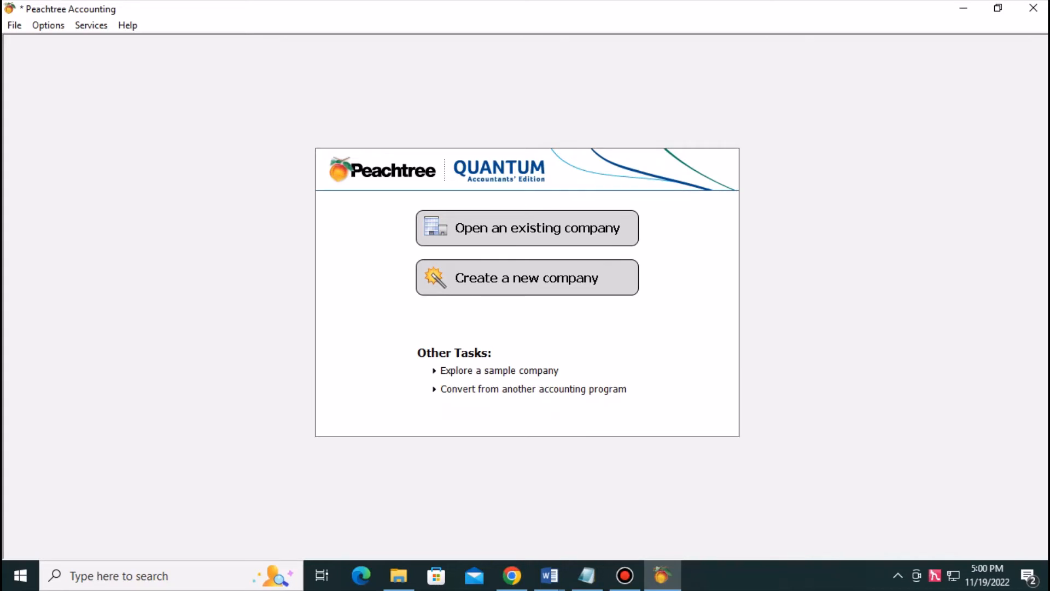
{"action": "key", "text": "alt+f"}
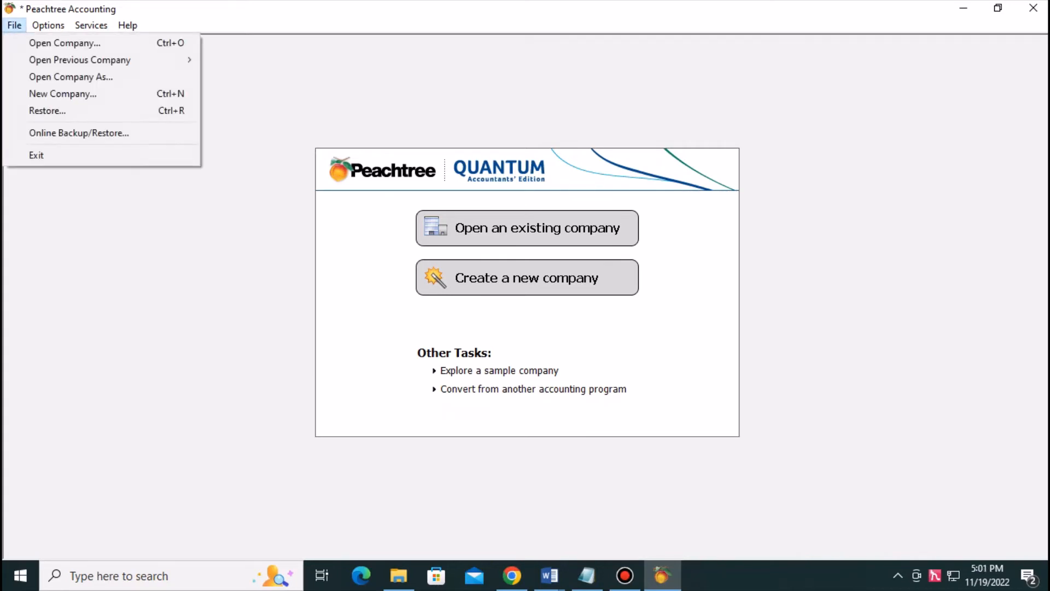
{"action": "left_click", "coordinate": [15, 25]}
{"action": "left_click", "coordinate": [1033, 8]}
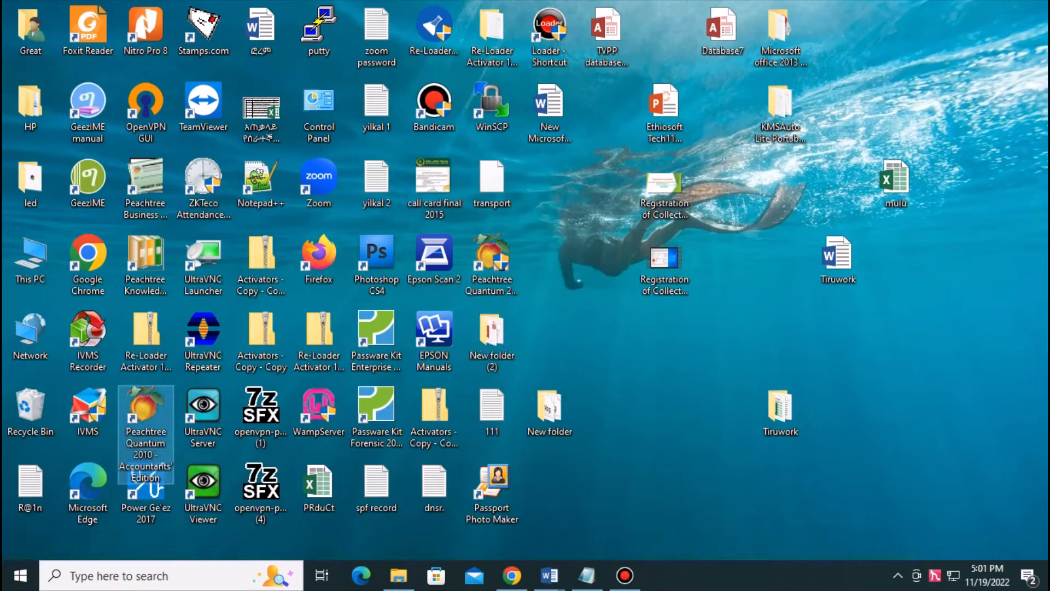
{"action": "double_click", "coordinate": [146, 416]}
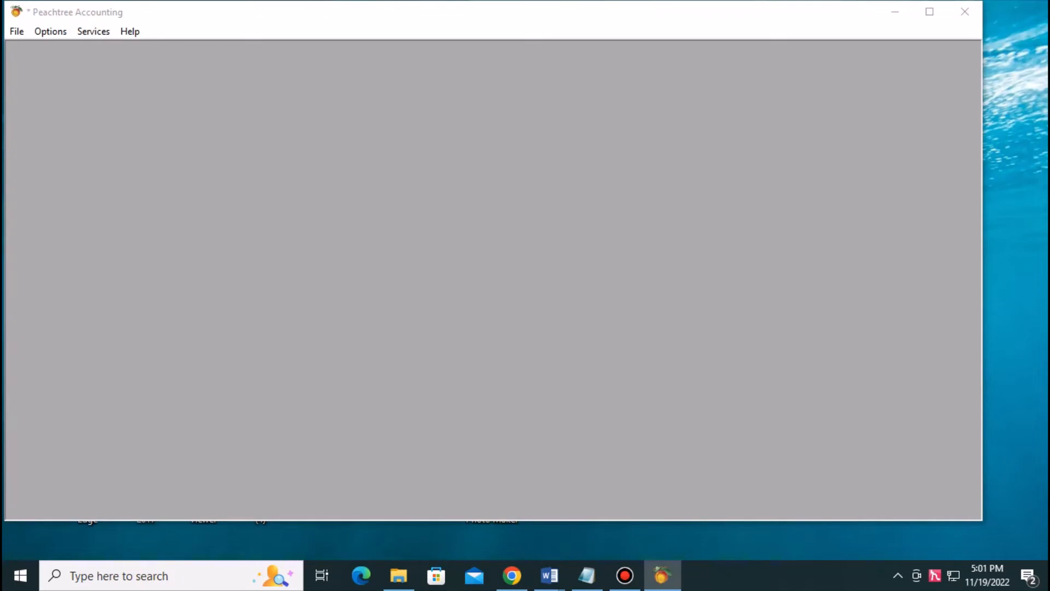
{"action": "key", "text": "Return"}
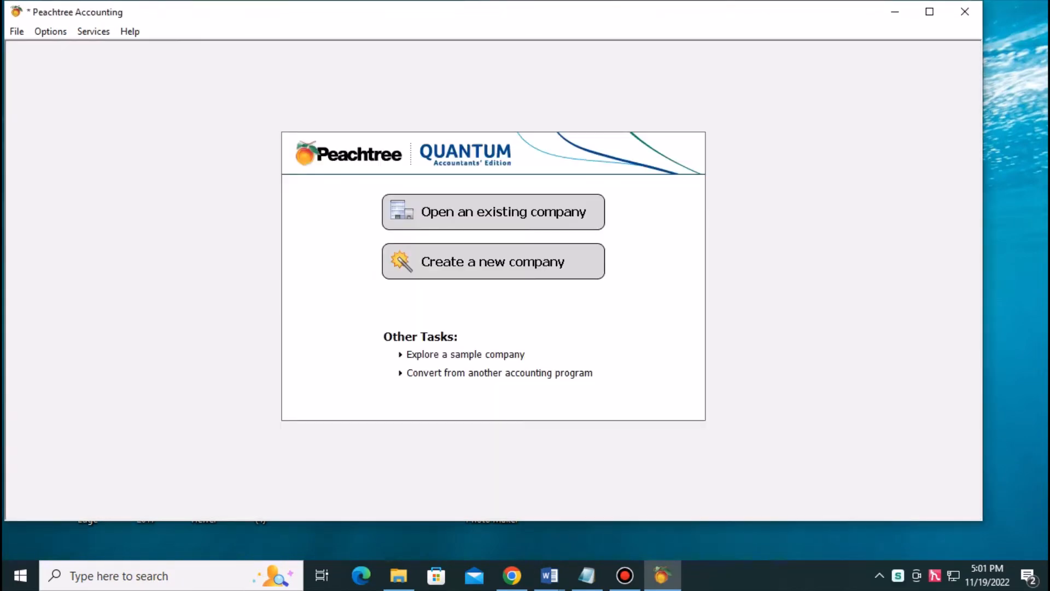
Start restoring a company and browse to Local Disk (D:) for the backup file.
{"action": "left_click", "coordinate": [16, 32]}
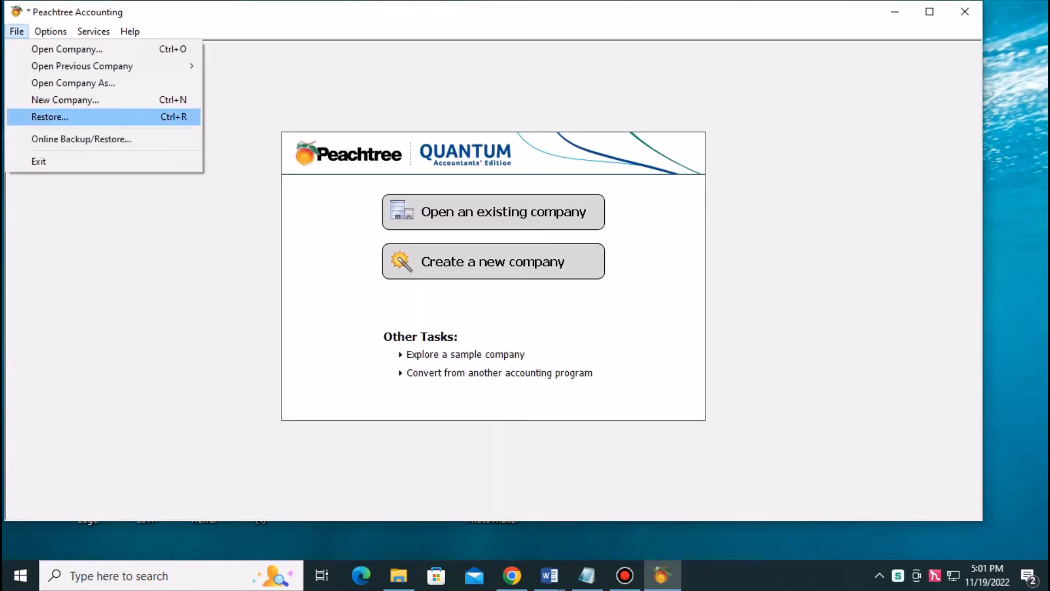
{"action": "left_click", "coordinate": [49, 117]}
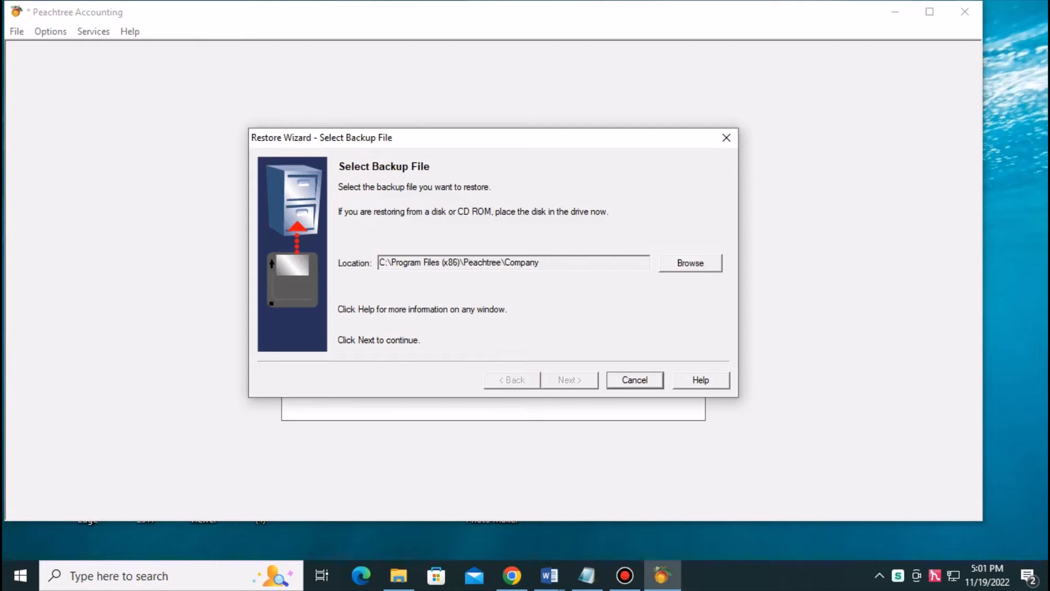
{"action": "left_click", "coordinate": [690, 263]}
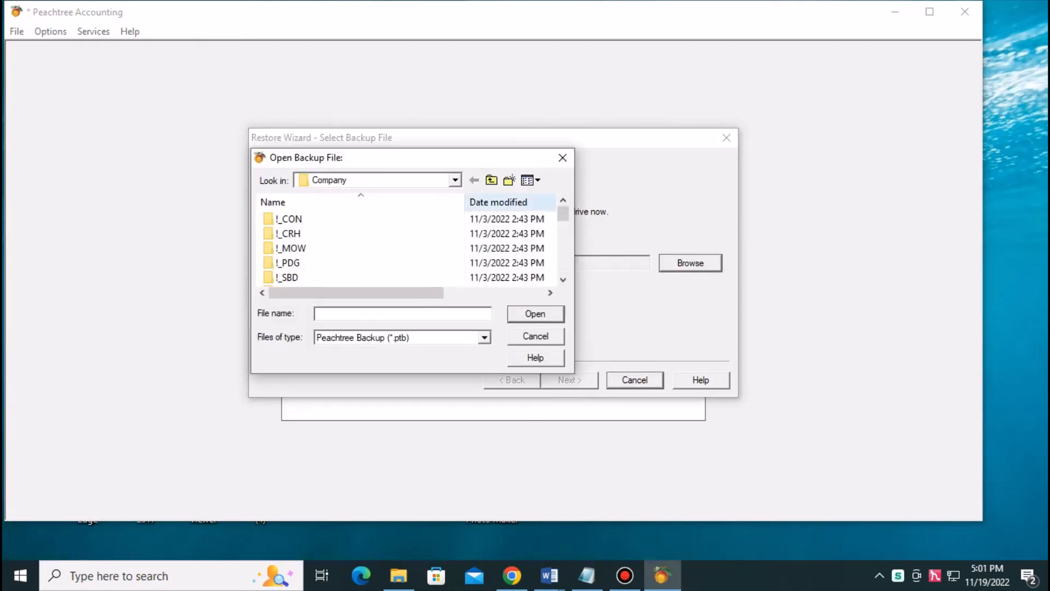
{"action": "left_click", "coordinate": [455, 180]}
{"action": "left_click", "coordinate": [455, 180]}
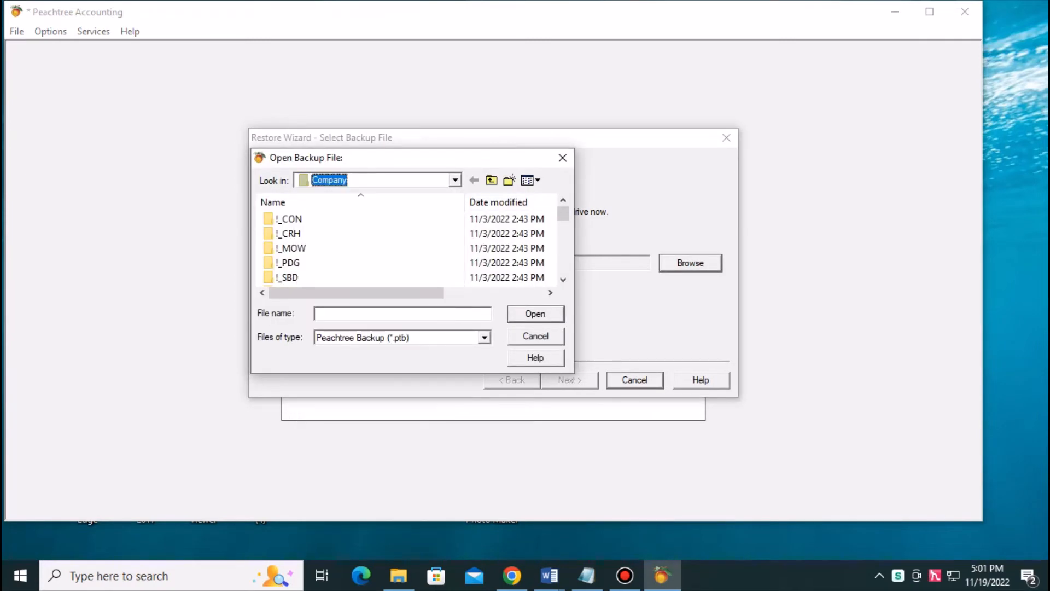
{"action": "left_click", "coordinate": [455, 180]}
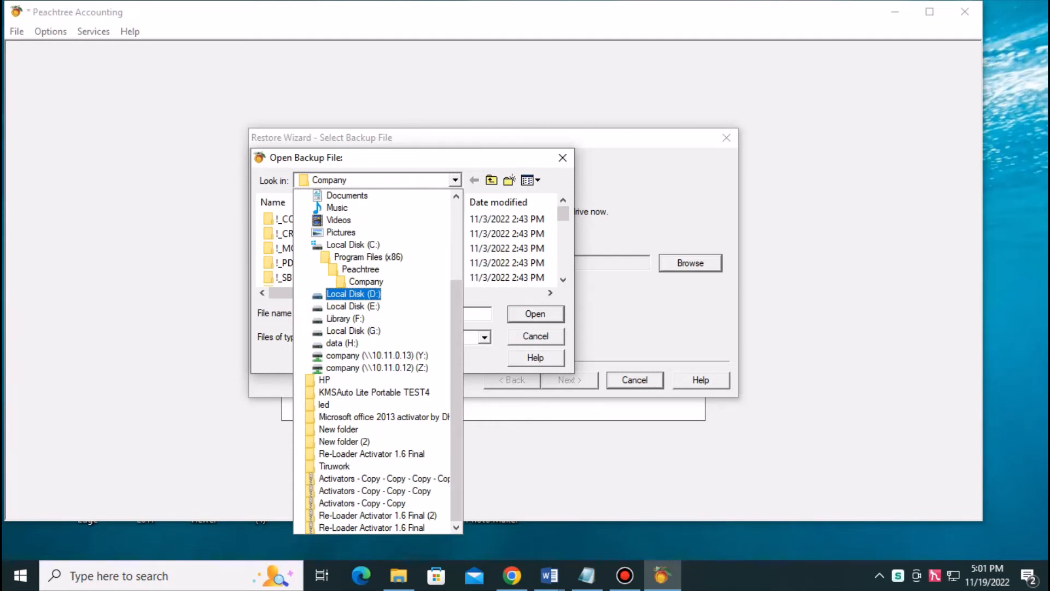
{"action": "key", "text": "Return"}
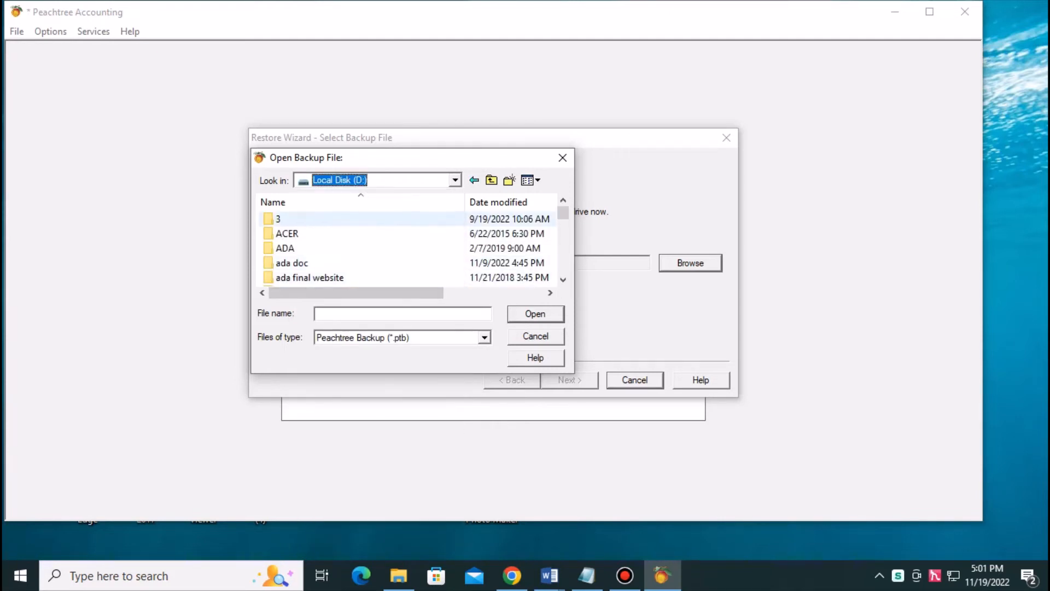
Choose Lake Tana -111922.ptb in the "my backup" folder as the backup file to restore and continue.
{"action": "left_click", "coordinate": [310, 278]}
{"action": "scroll", "coordinate": [355, 246], "scroll_direction": "down", "scroll_amount": 5}
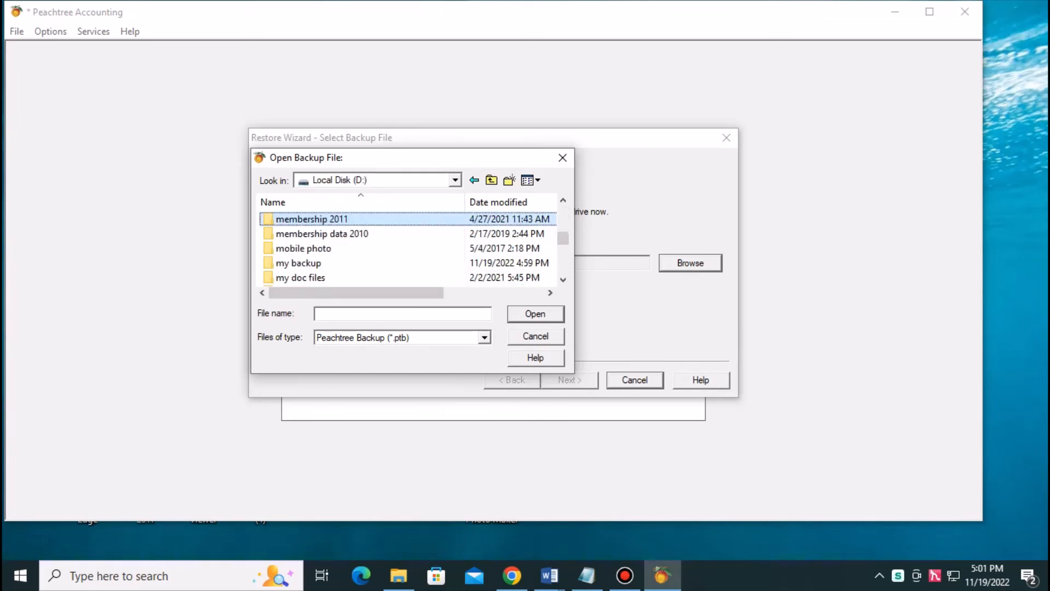
{"action": "double_click", "coordinate": [290, 262]}
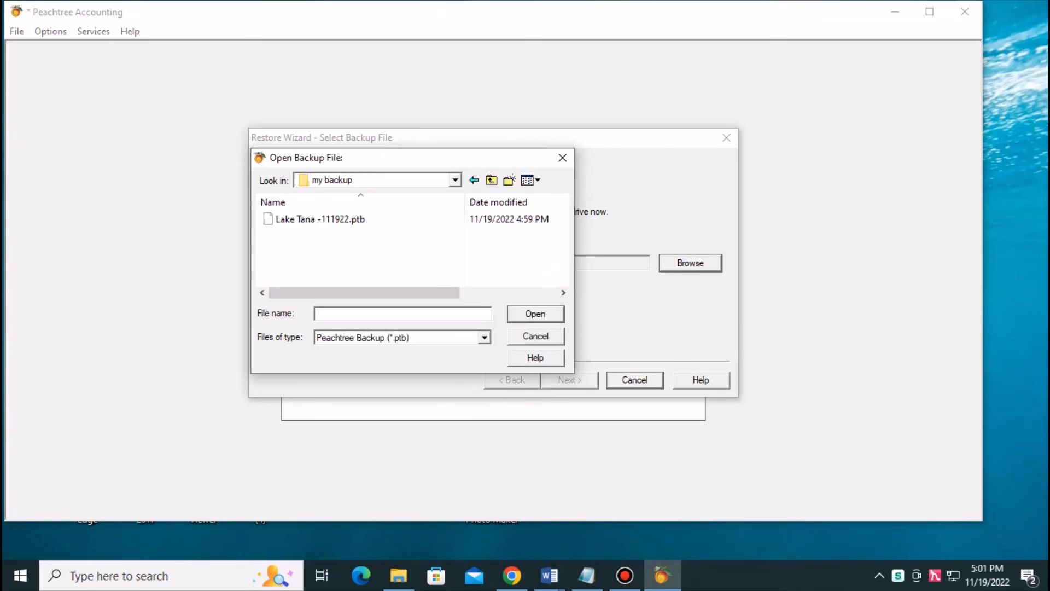
{"action": "left_click", "coordinate": [352, 220]}
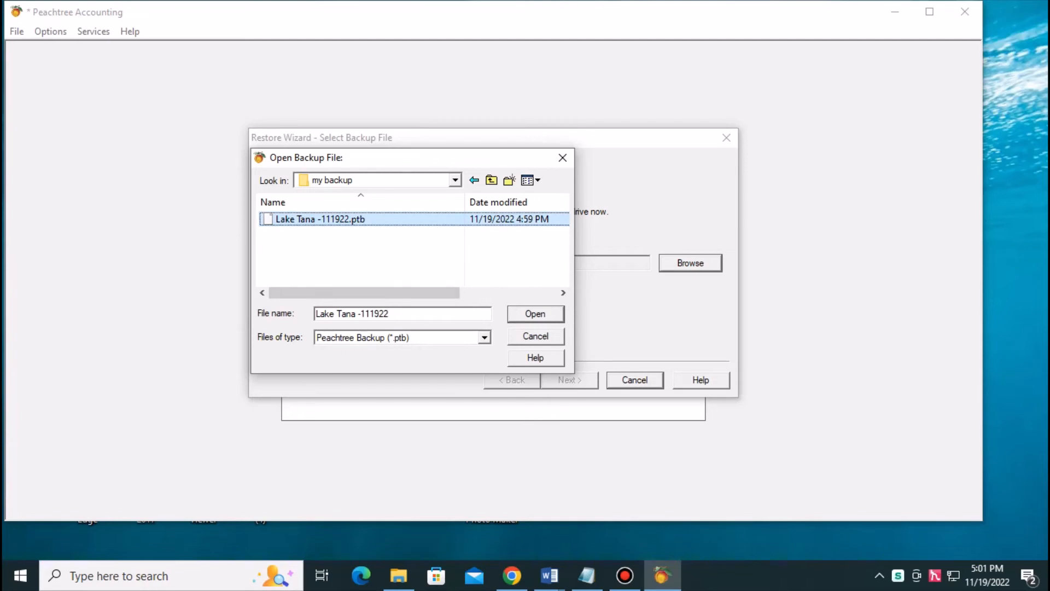
{"action": "left_click", "coordinate": [535, 314]}
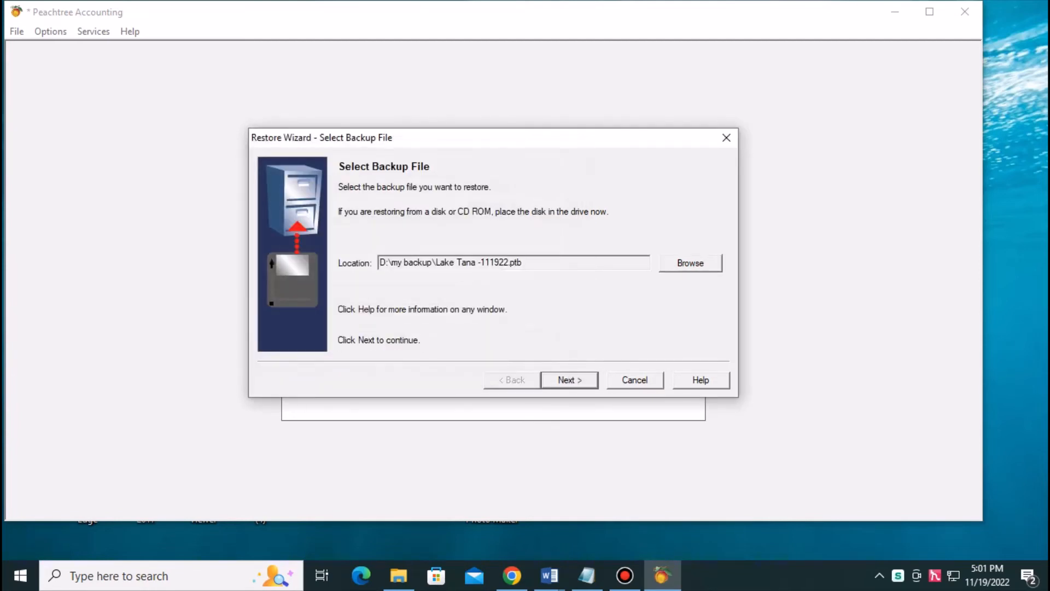
{"action": "key", "text": "Return"}
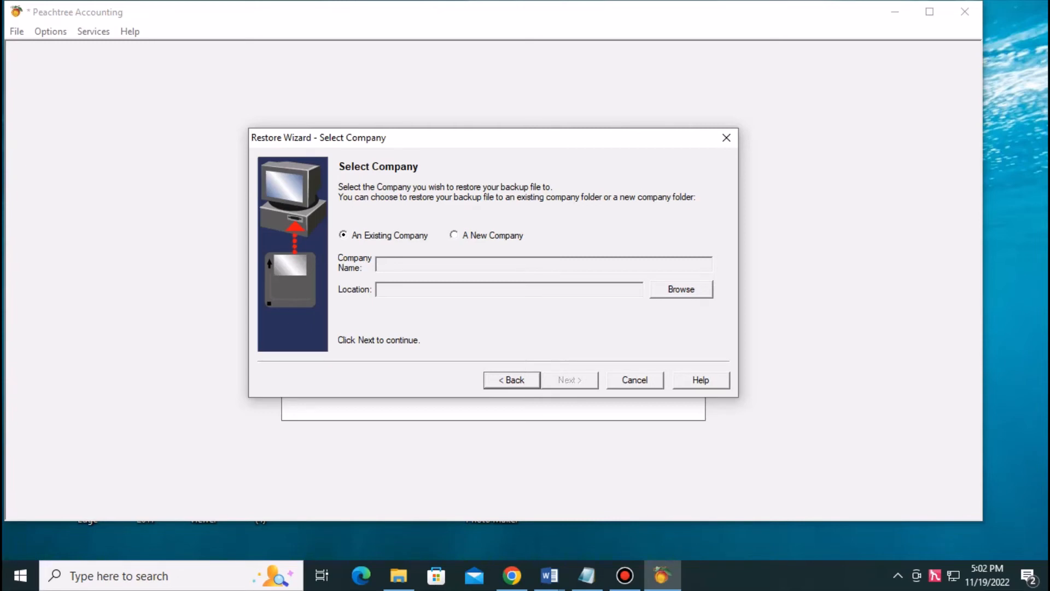
Set the restore destination to a new company, Lake Tana, in the laktana company folder.
{"action": "left_click", "coordinate": [454, 235]}
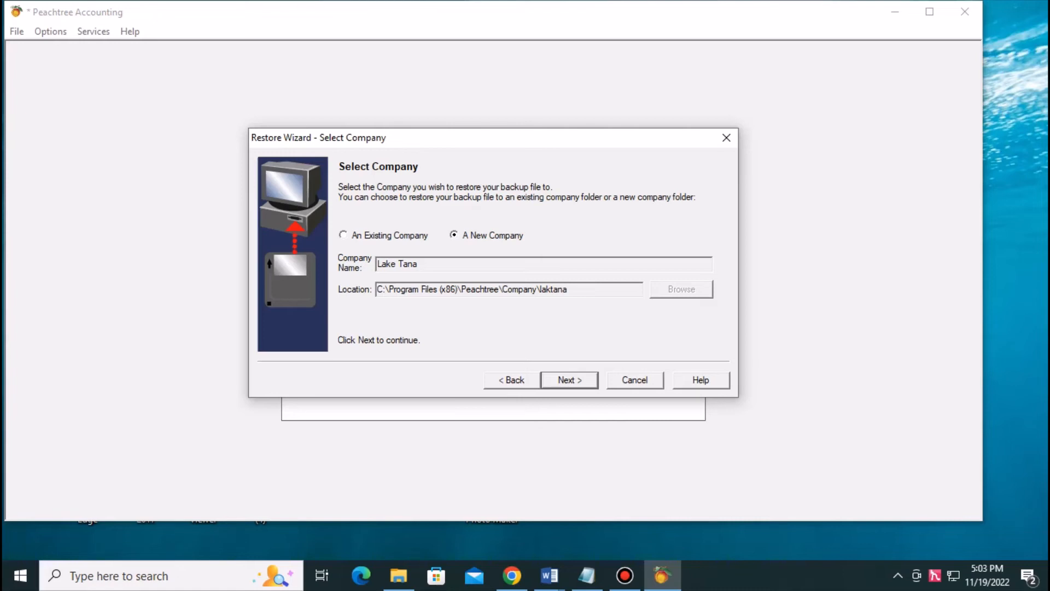
{"action": "double_click", "coordinate": [538, 289]}
{"action": "type", "text": "laktana"}
{"action": "key", "text": "Return"}
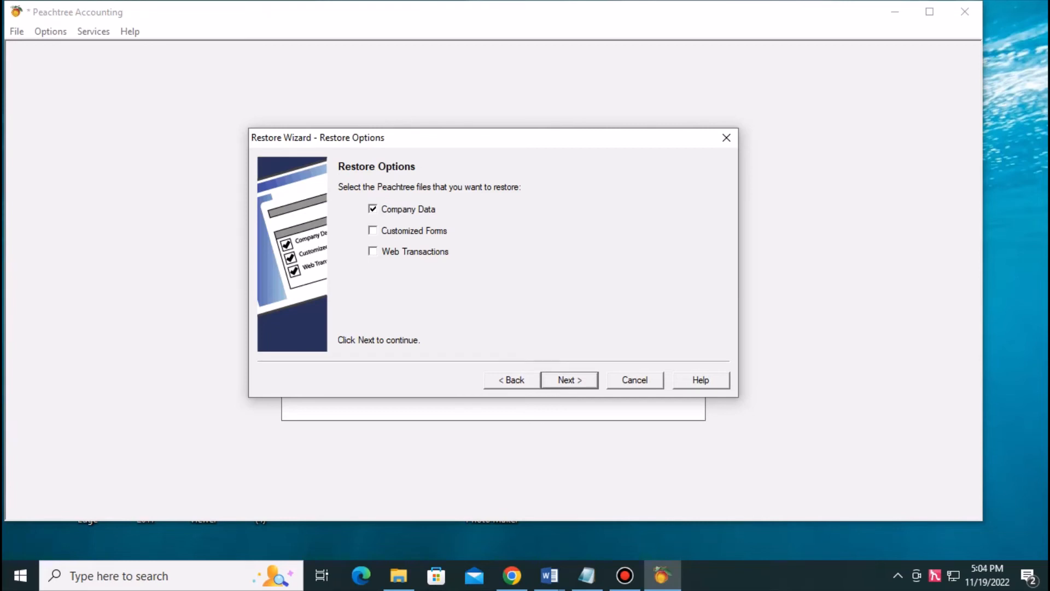
Restore only Company Data, without Customized Forms or Web Transactions, and finish the restore.
{"action": "left_click", "coordinate": [373, 252]}
{"action": "left_click", "coordinate": [373, 251]}
{"action": "left_click", "coordinate": [373, 230]}
{"action": "left_click", "coordinate": [373, 230]}
{"action": "key", "text": "Return"}
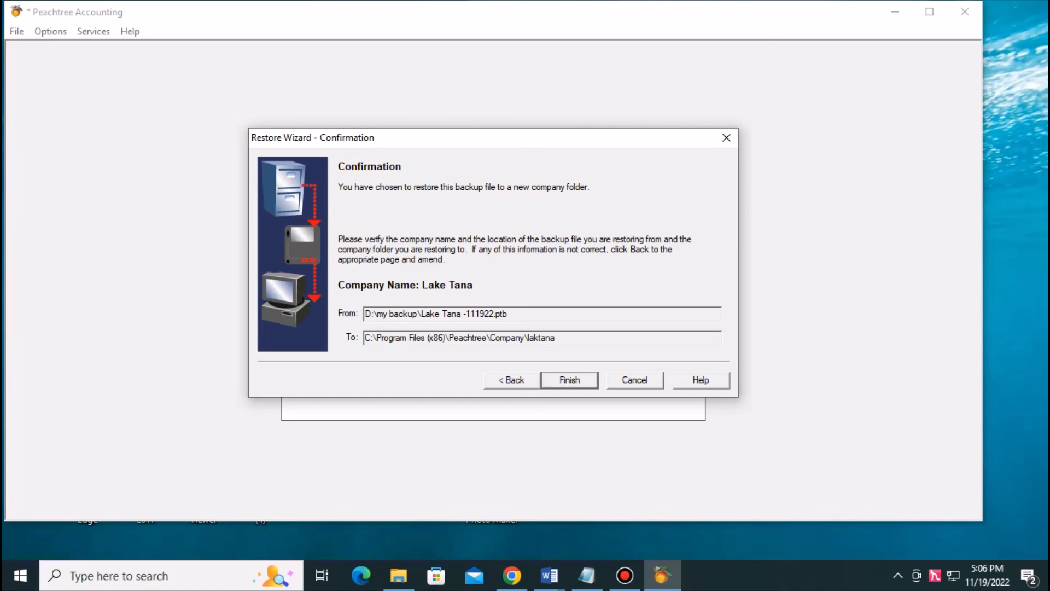
{"action": "key", "text": "Return"}
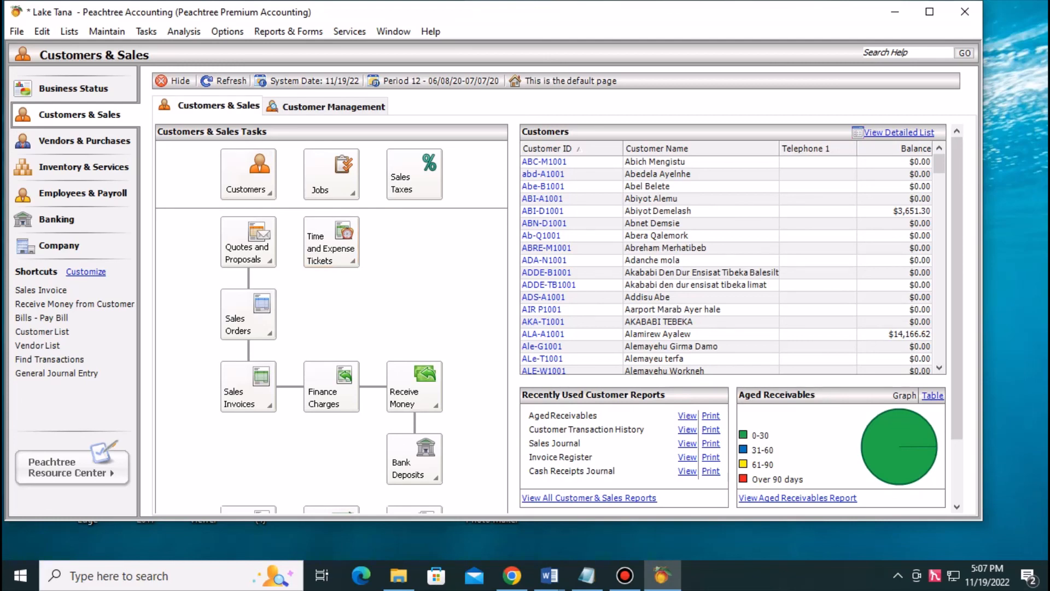
{"action": "left_click", "coordinate": [146, 31]}
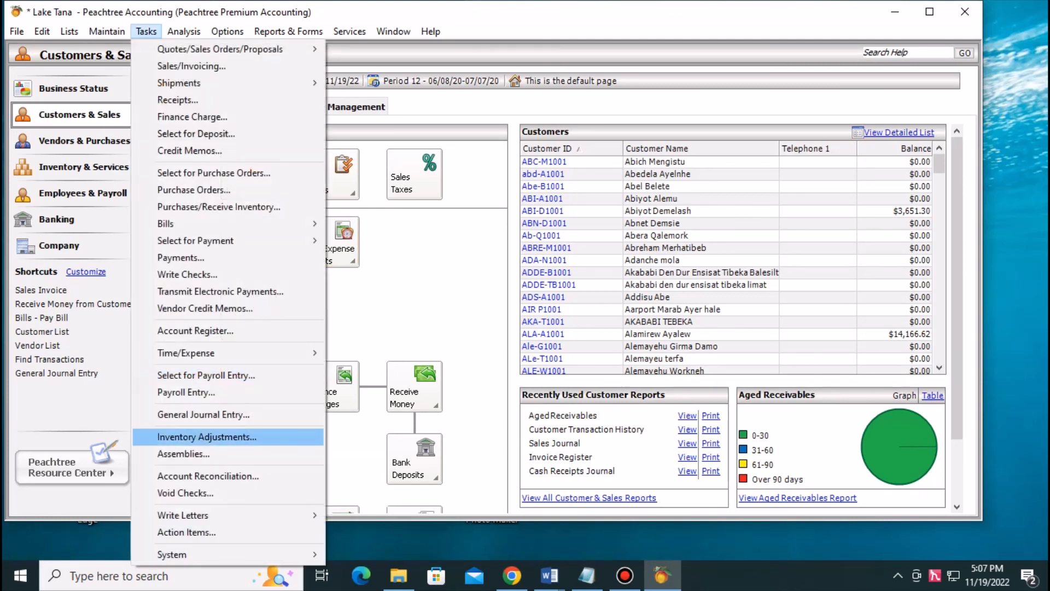
{"action": "key", "text": "Escape"}
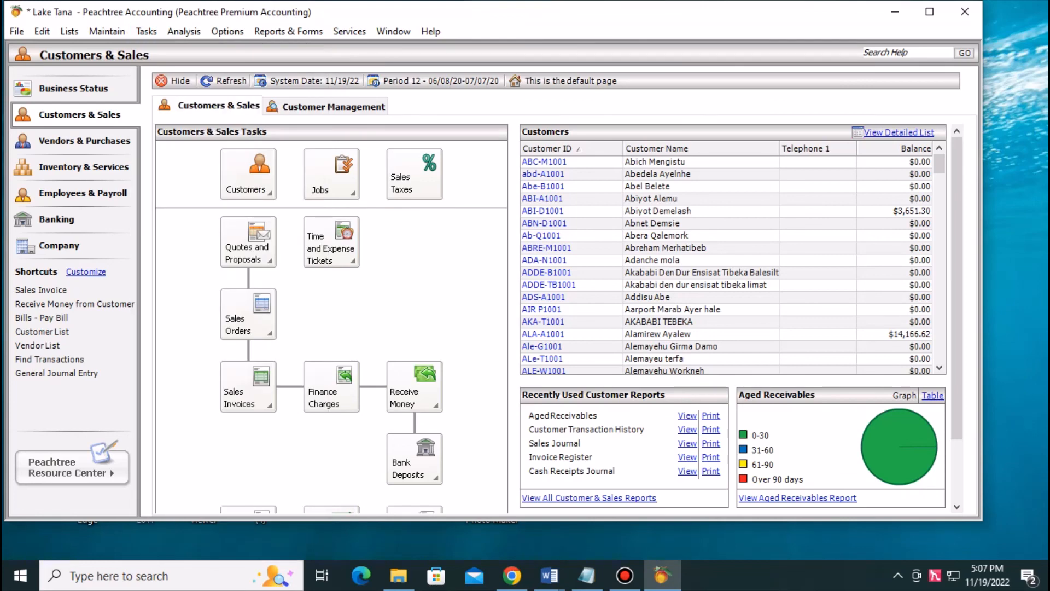